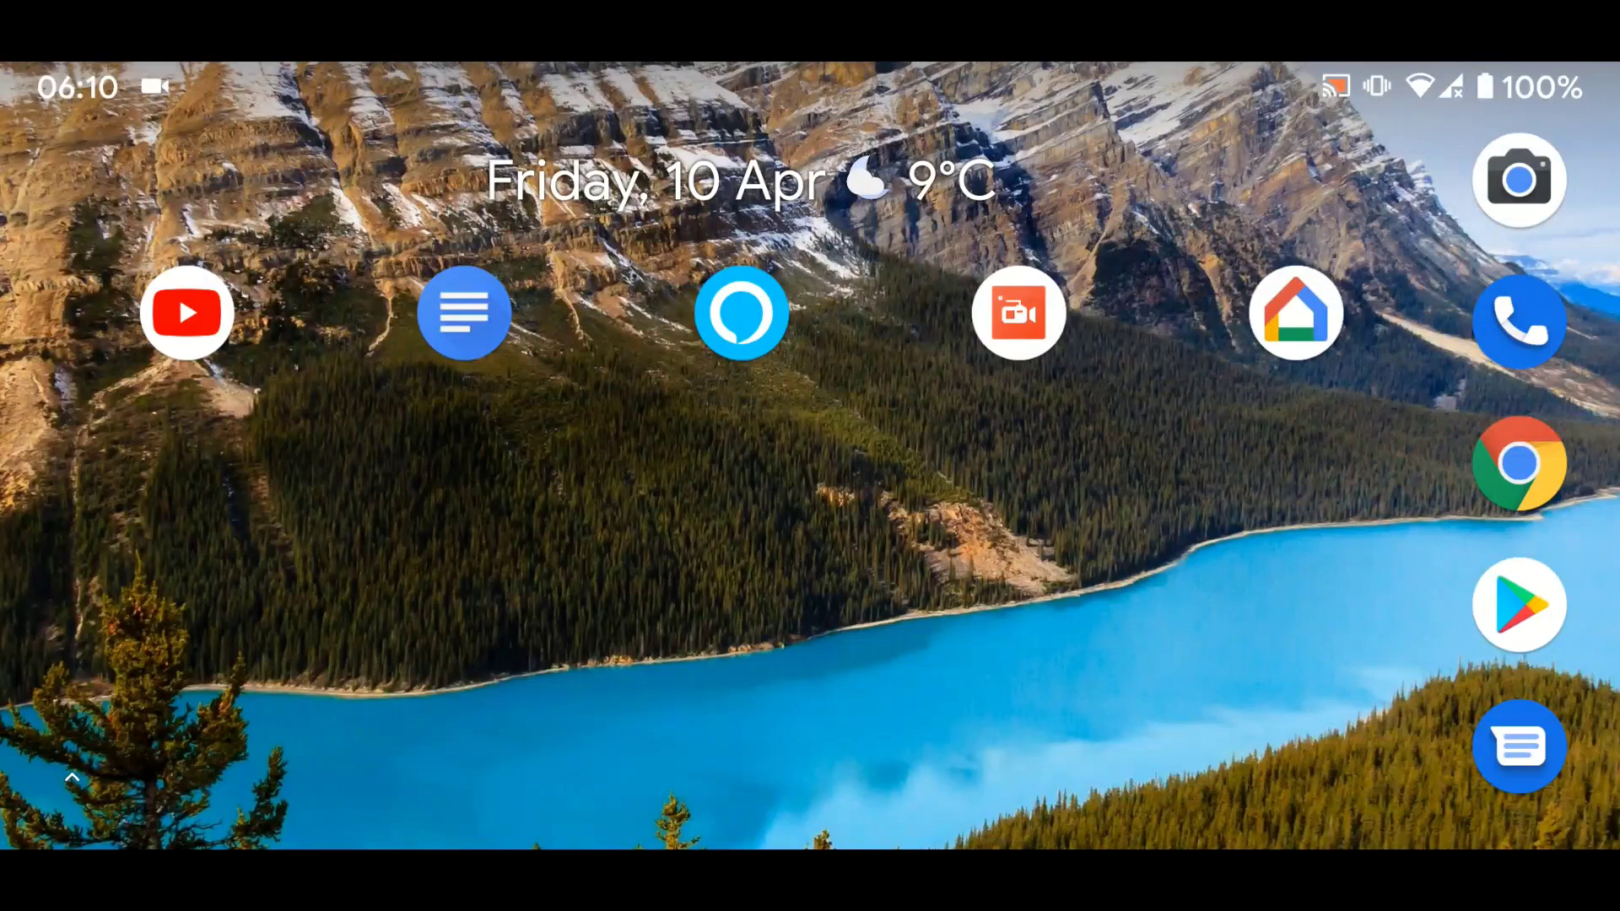
Open Settings from the app drawer and scroll to the bottom of its menu.
left_click_drag(830, 609, 860, 170)
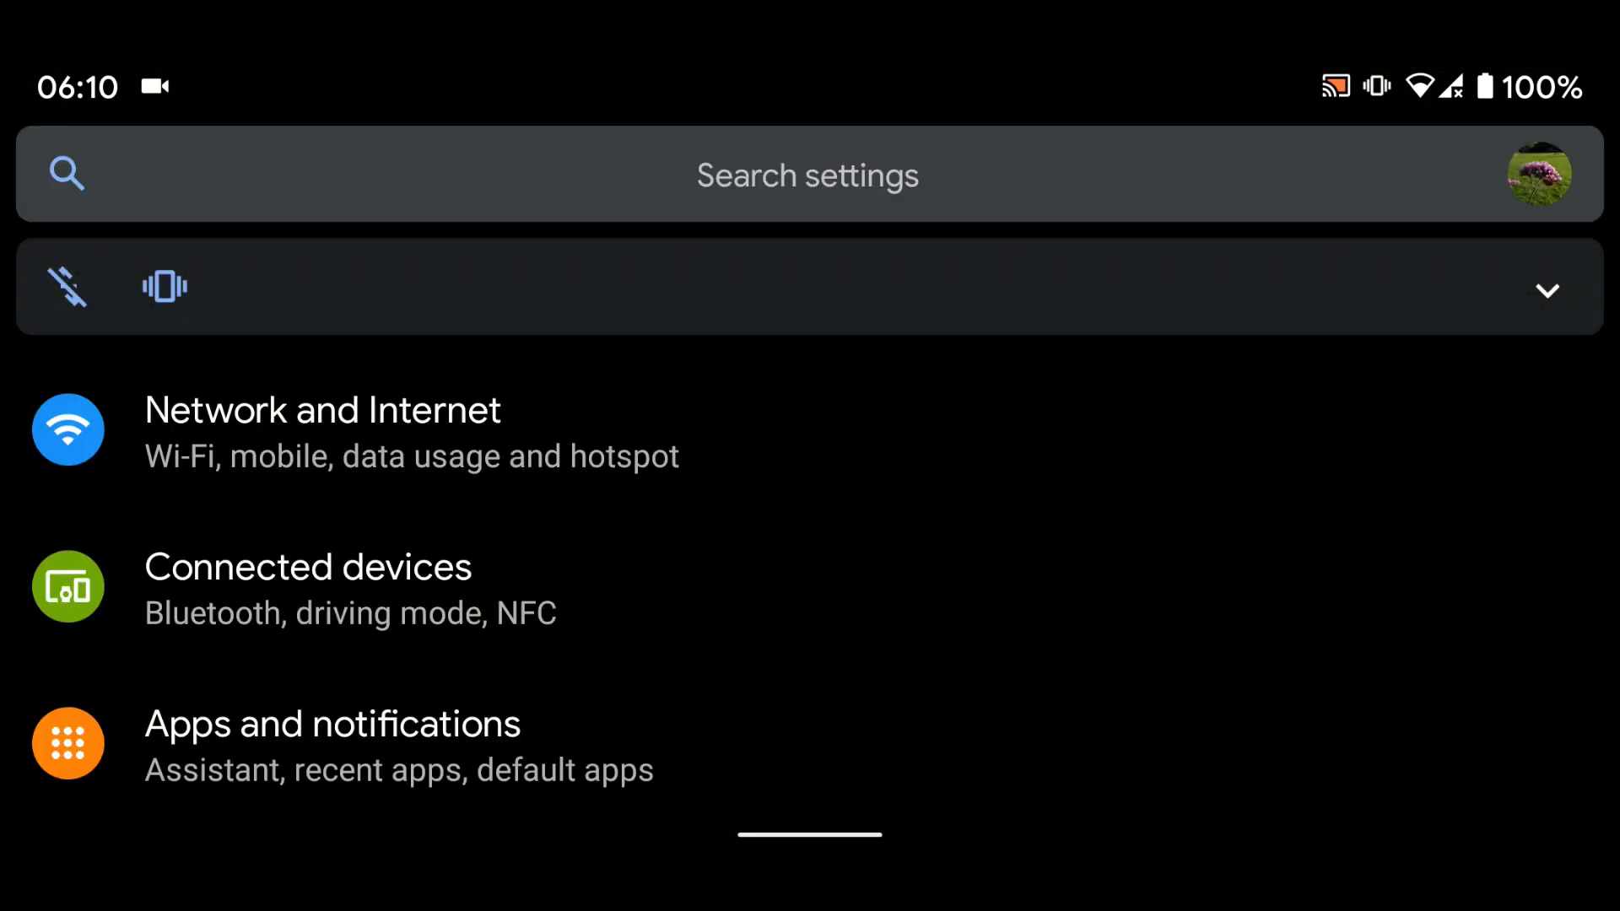
left_click_drag(961, 709, 968, 355)
left_click_drag(943, 659, 943, 291)
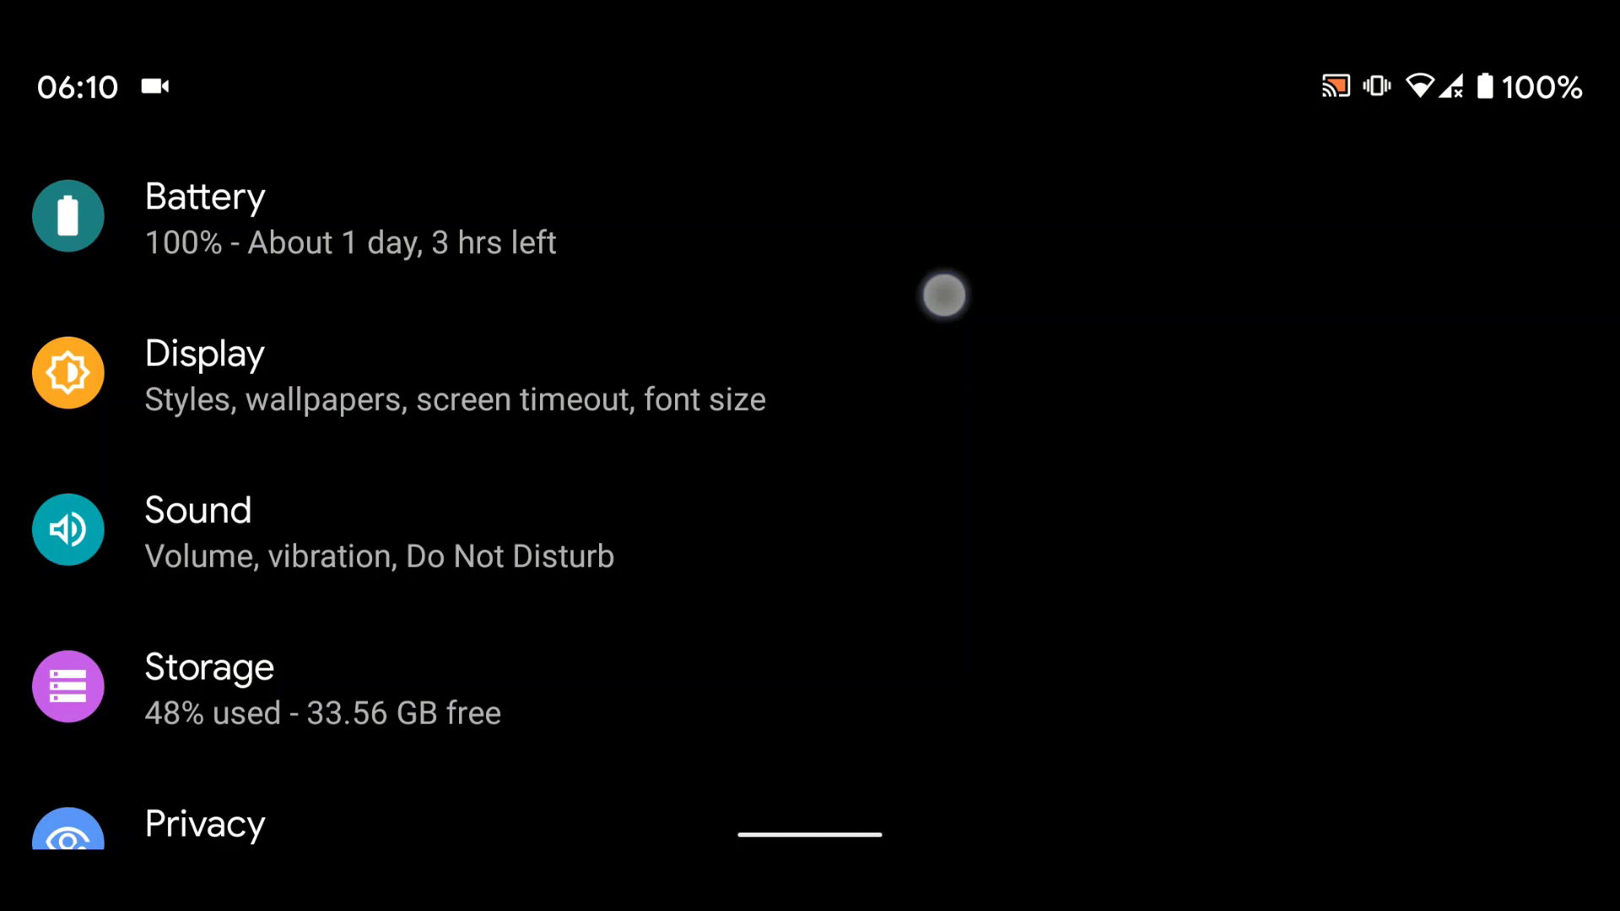
mouse_move(937, 709)
left_mouse_down()
mouse_move(943, 380)
mouse_move(973, 342)
left_mouse_up()
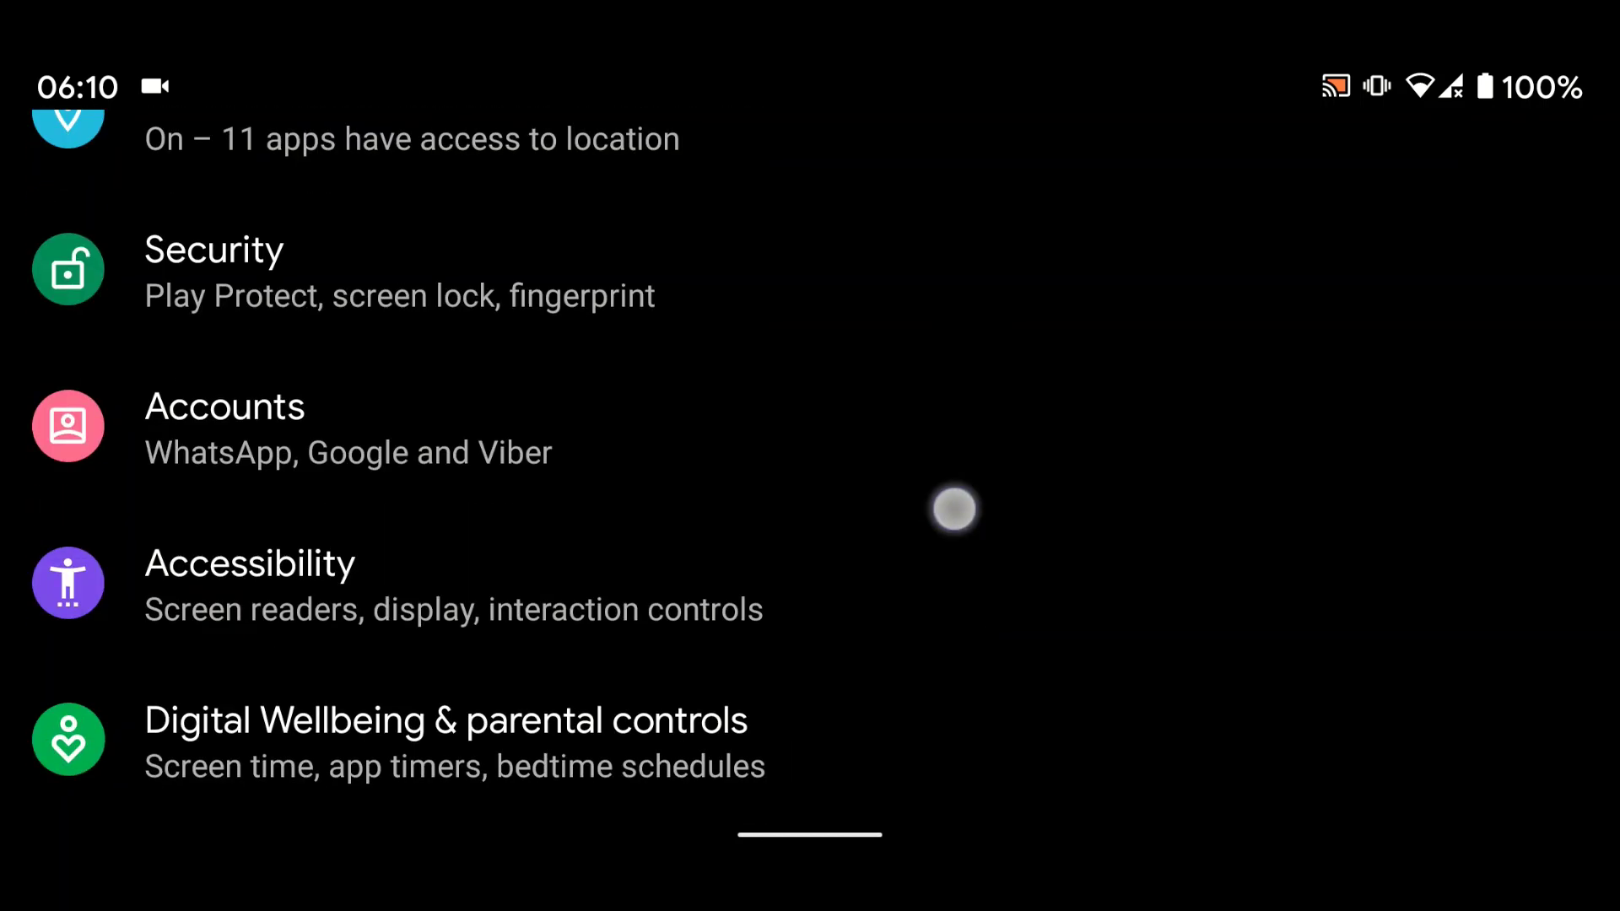
left_click_drag(951, 708, 968, 336)
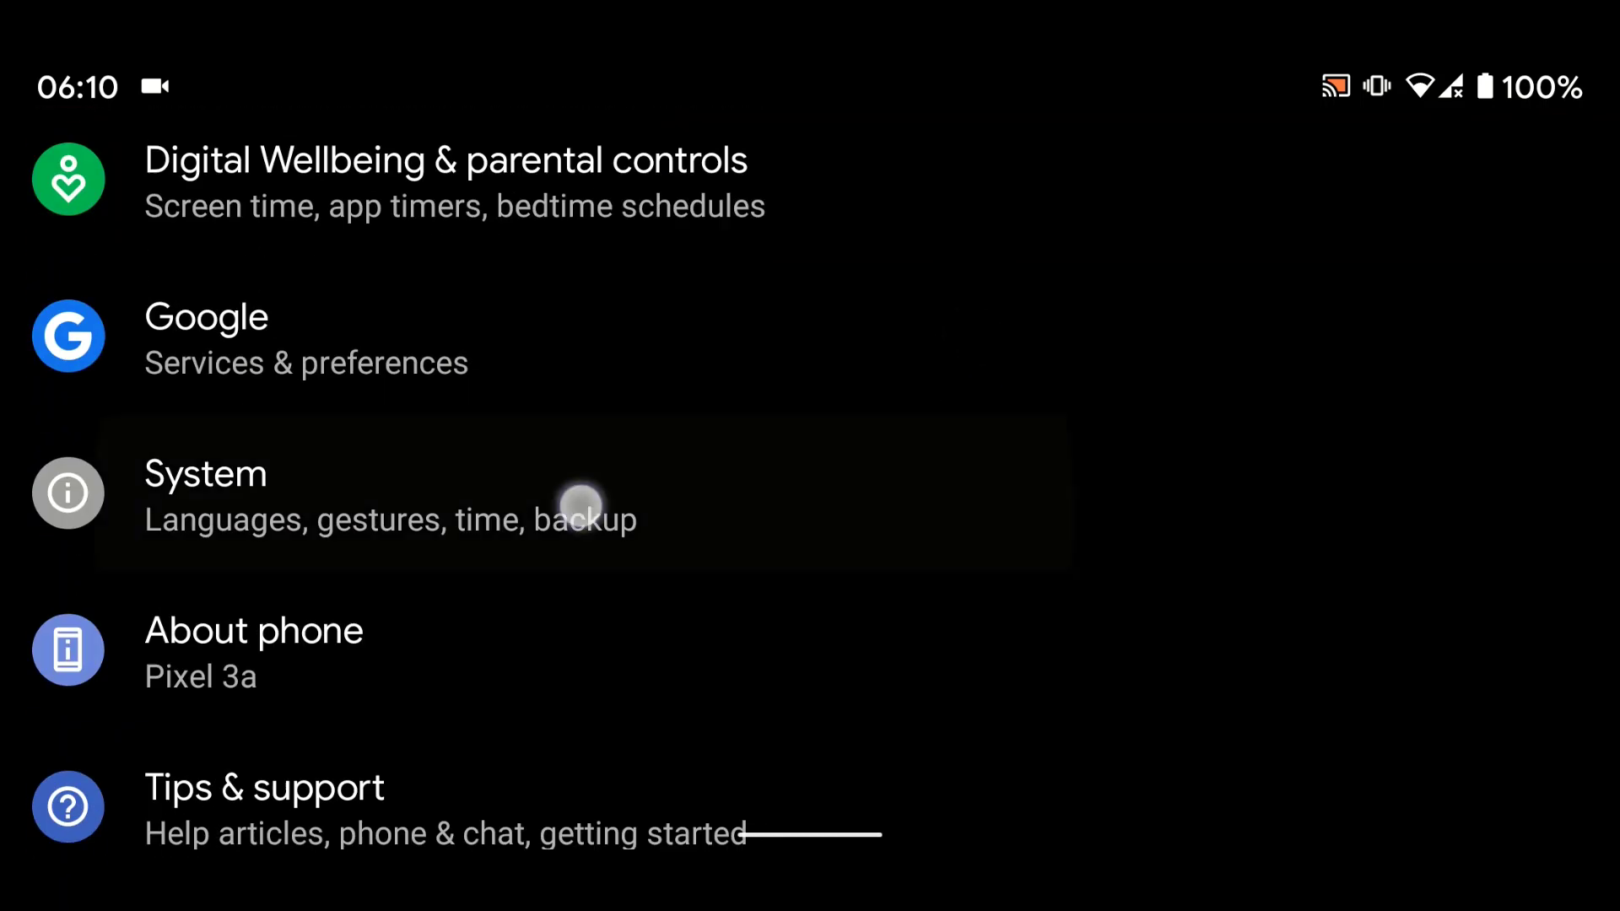
Go to System, expand Advanced, and open System update.
left_click(580, 504)
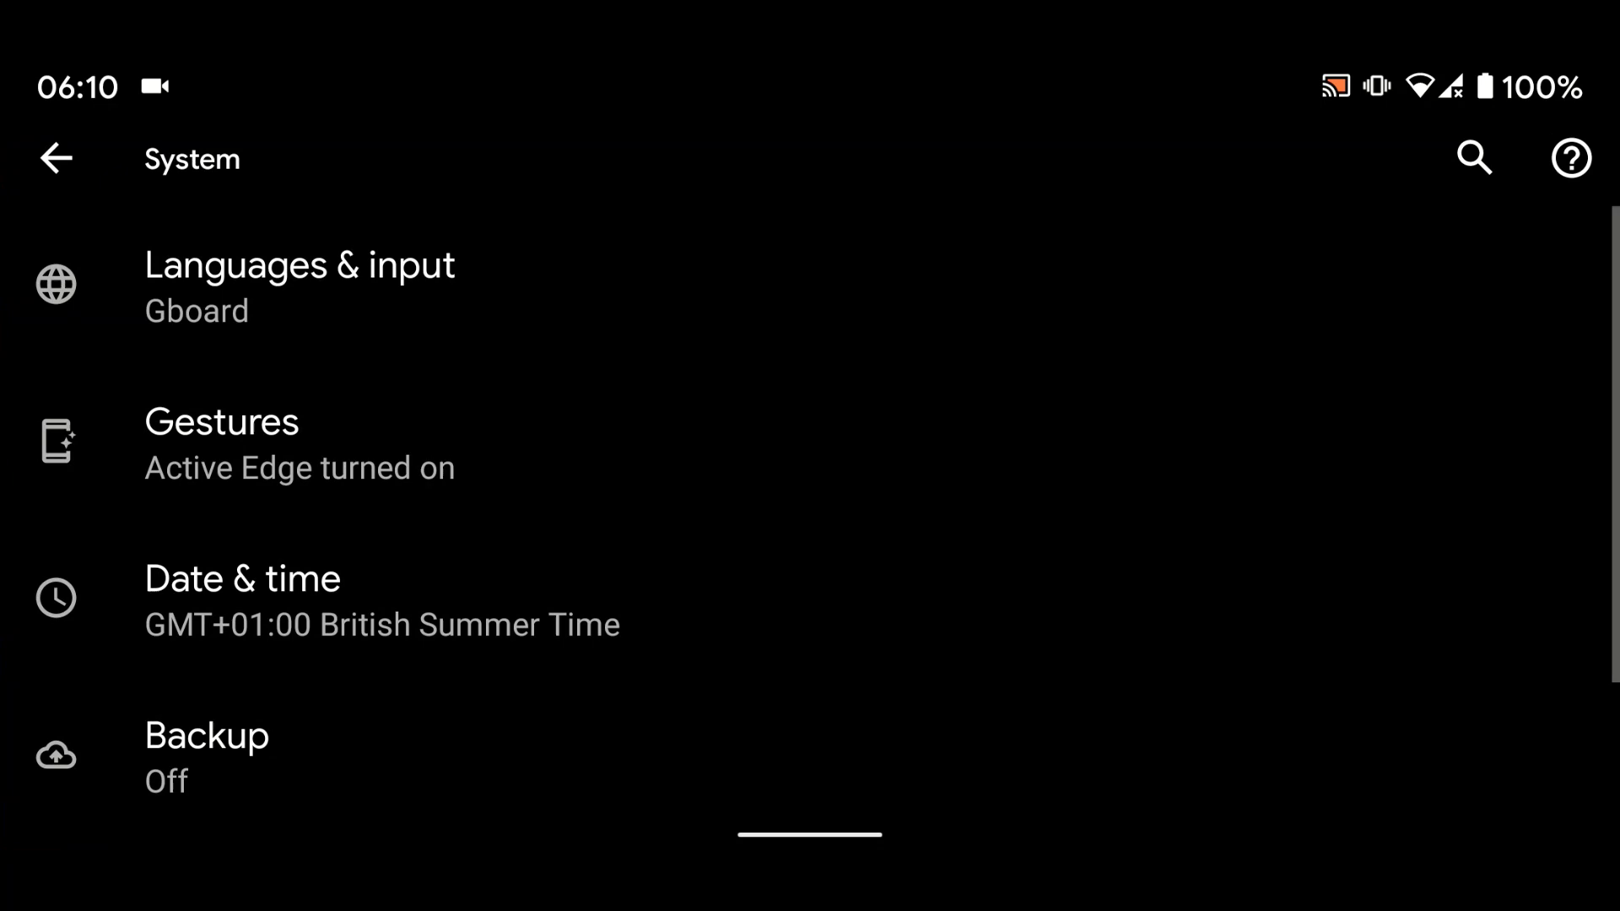
left_click_drag(923, 685, 937, 355)
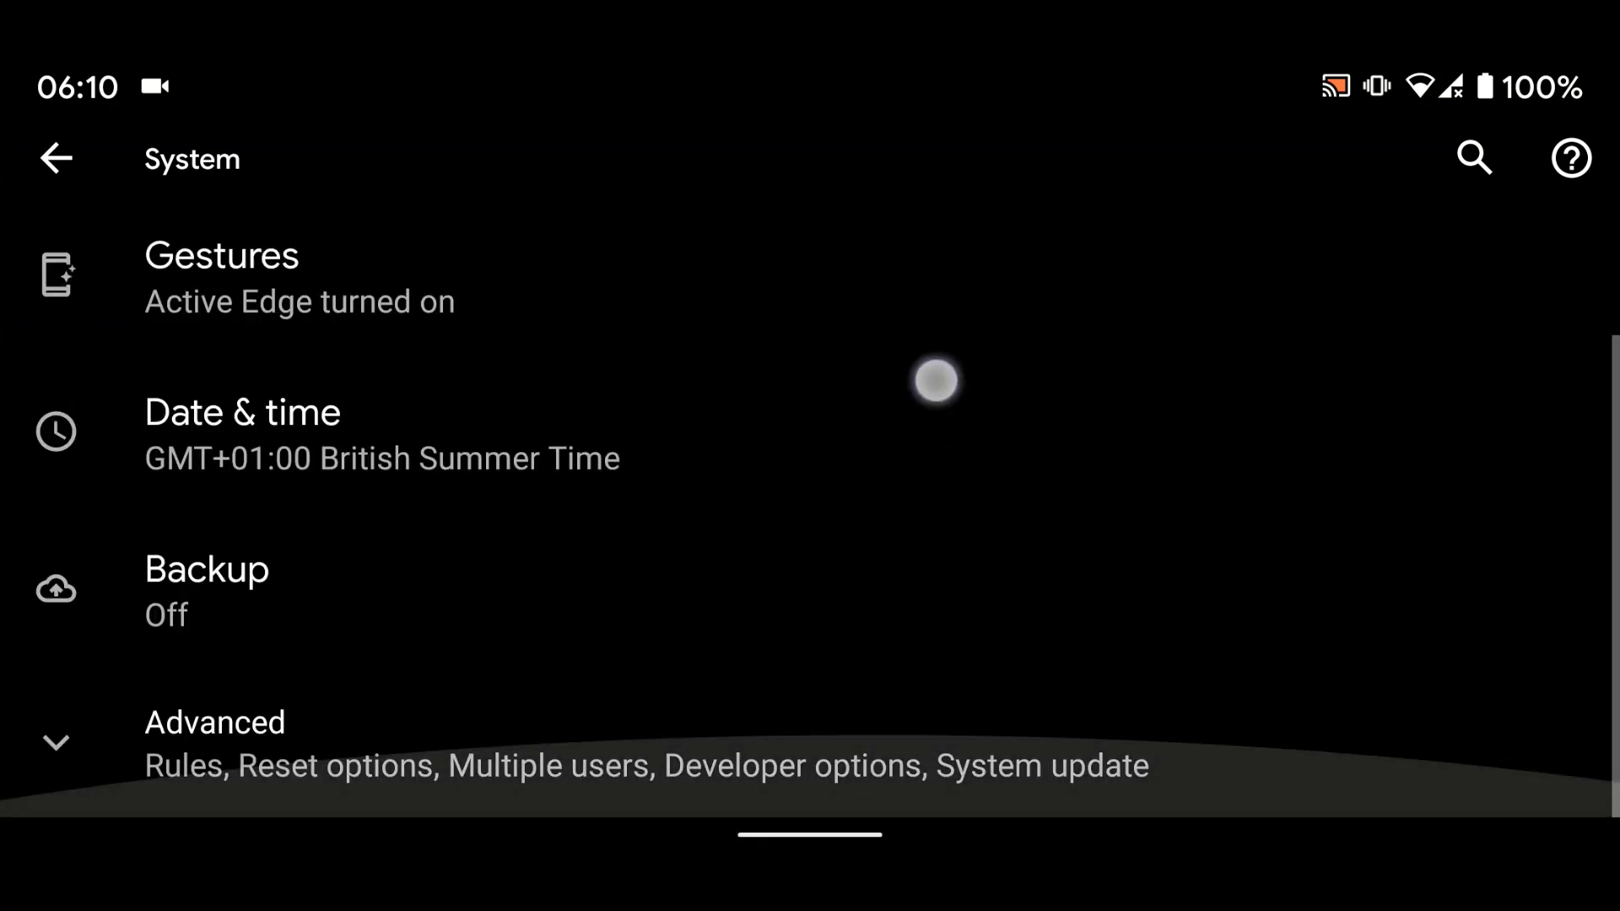
left_click(749, 747)
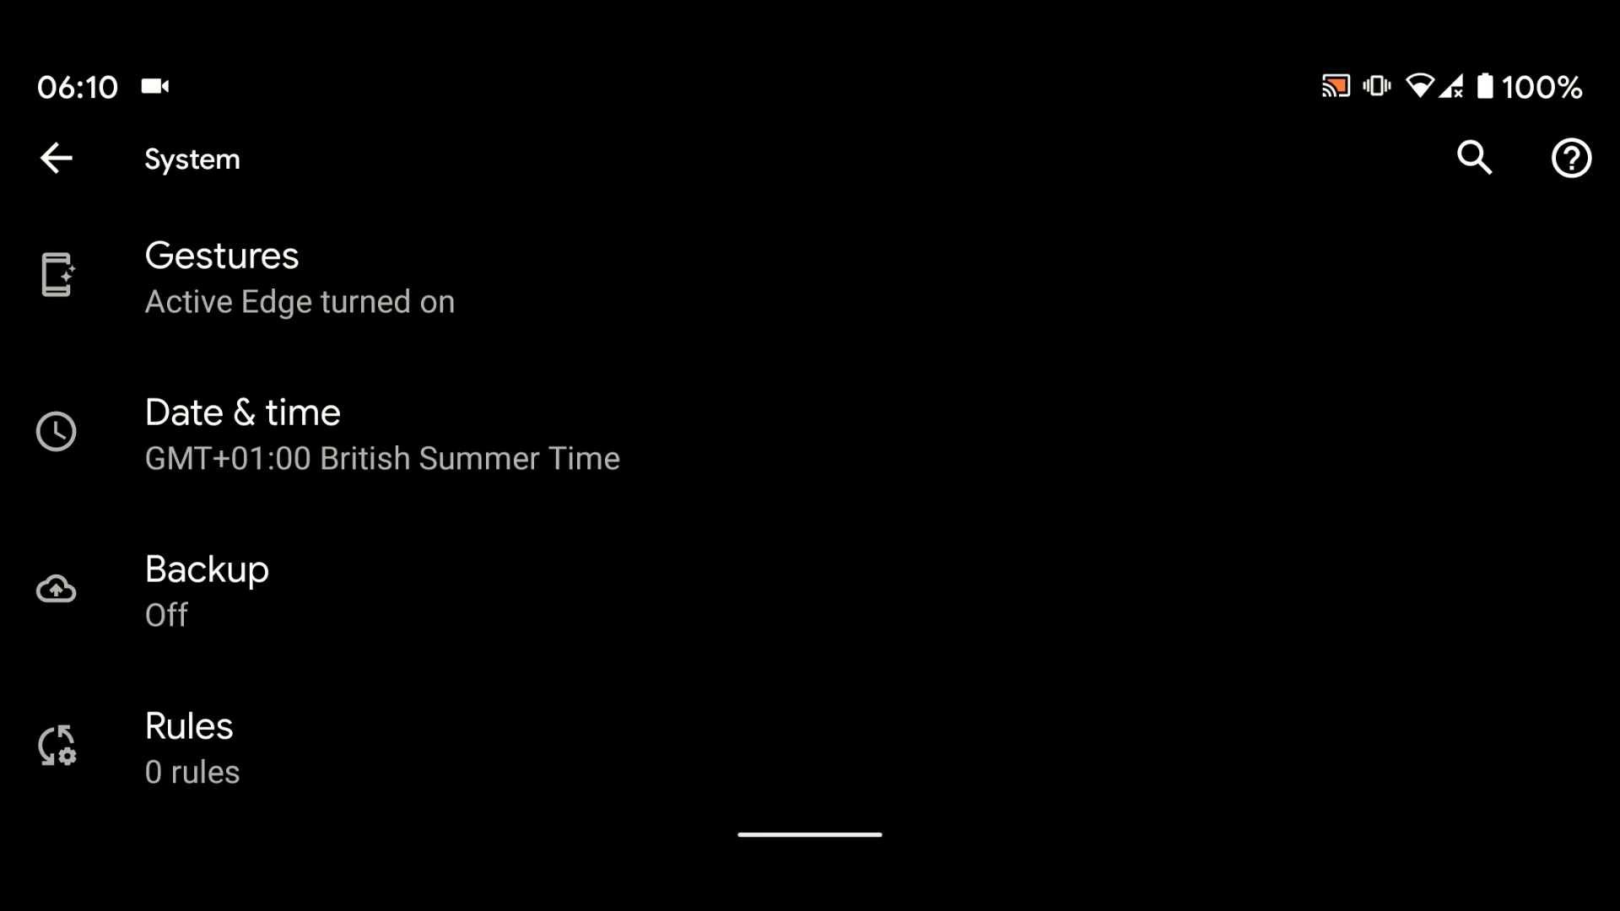
left_click_drag(897, 666, 909, 386)
left_click_drag(923, 684, 926, 358)
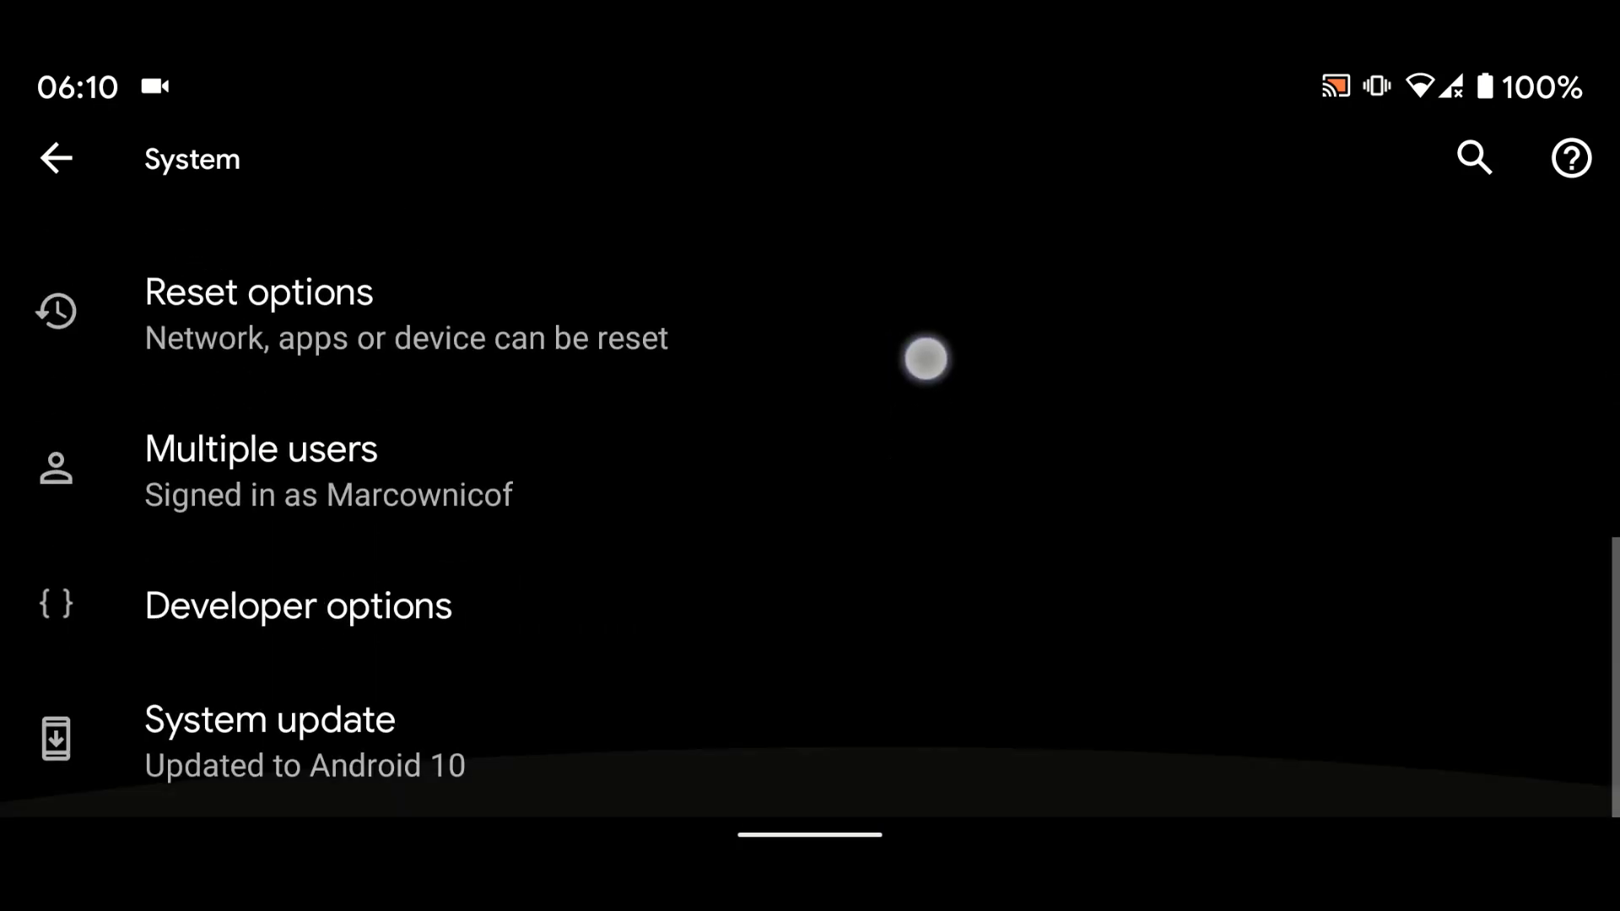
left_click(498, 748)
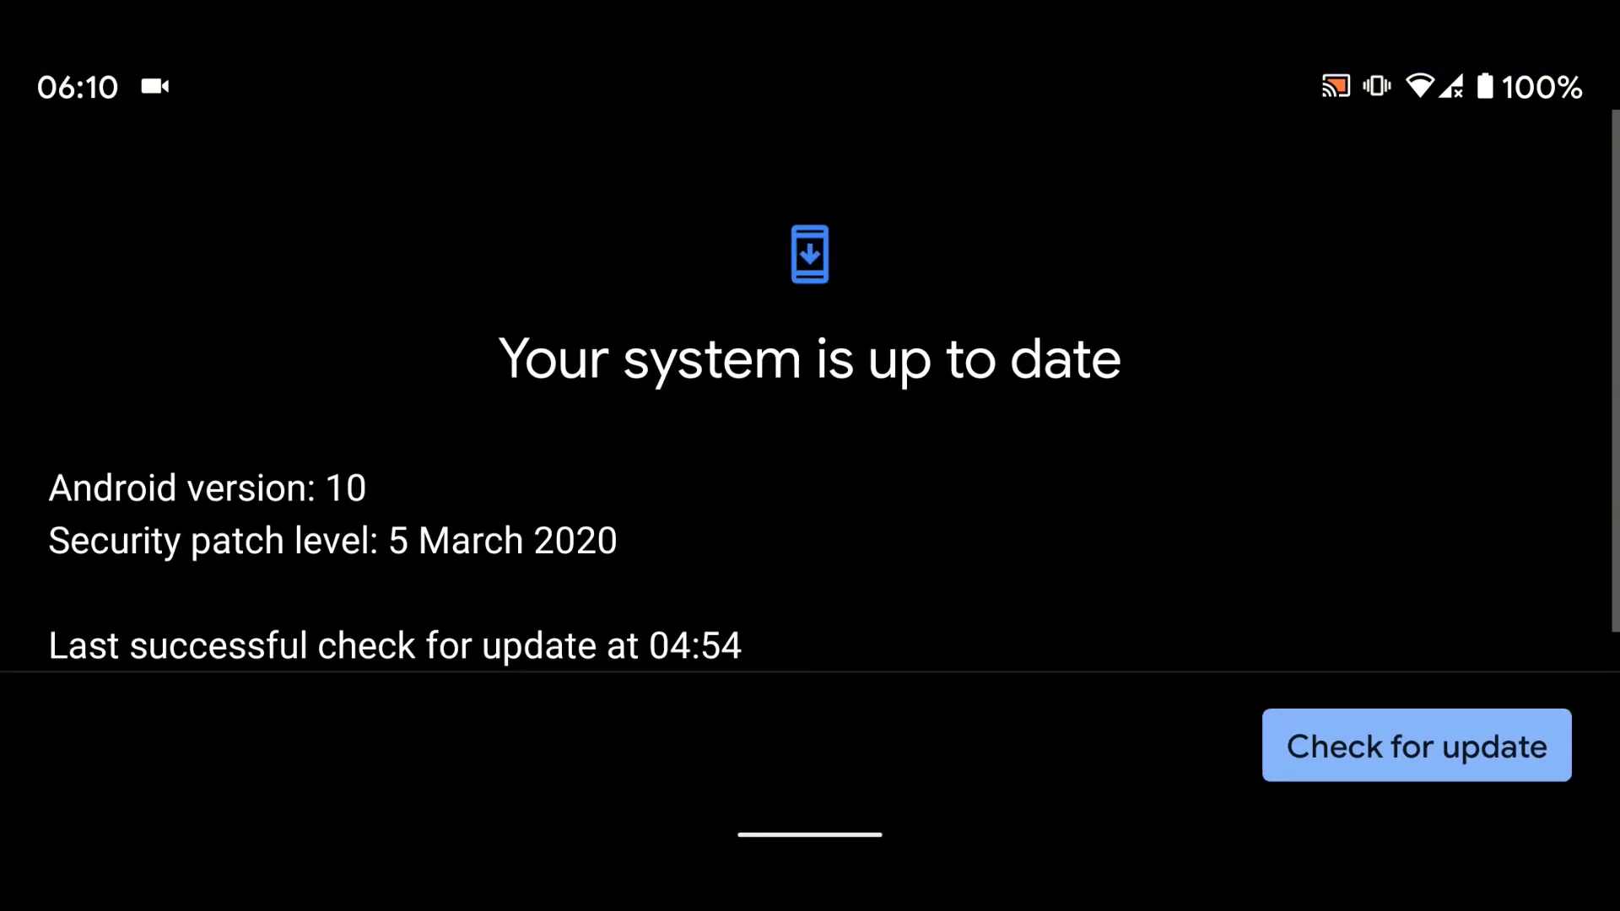
Start a check for update and wait for 'Preparing system update…' to appear.
left_click(1373, 751)
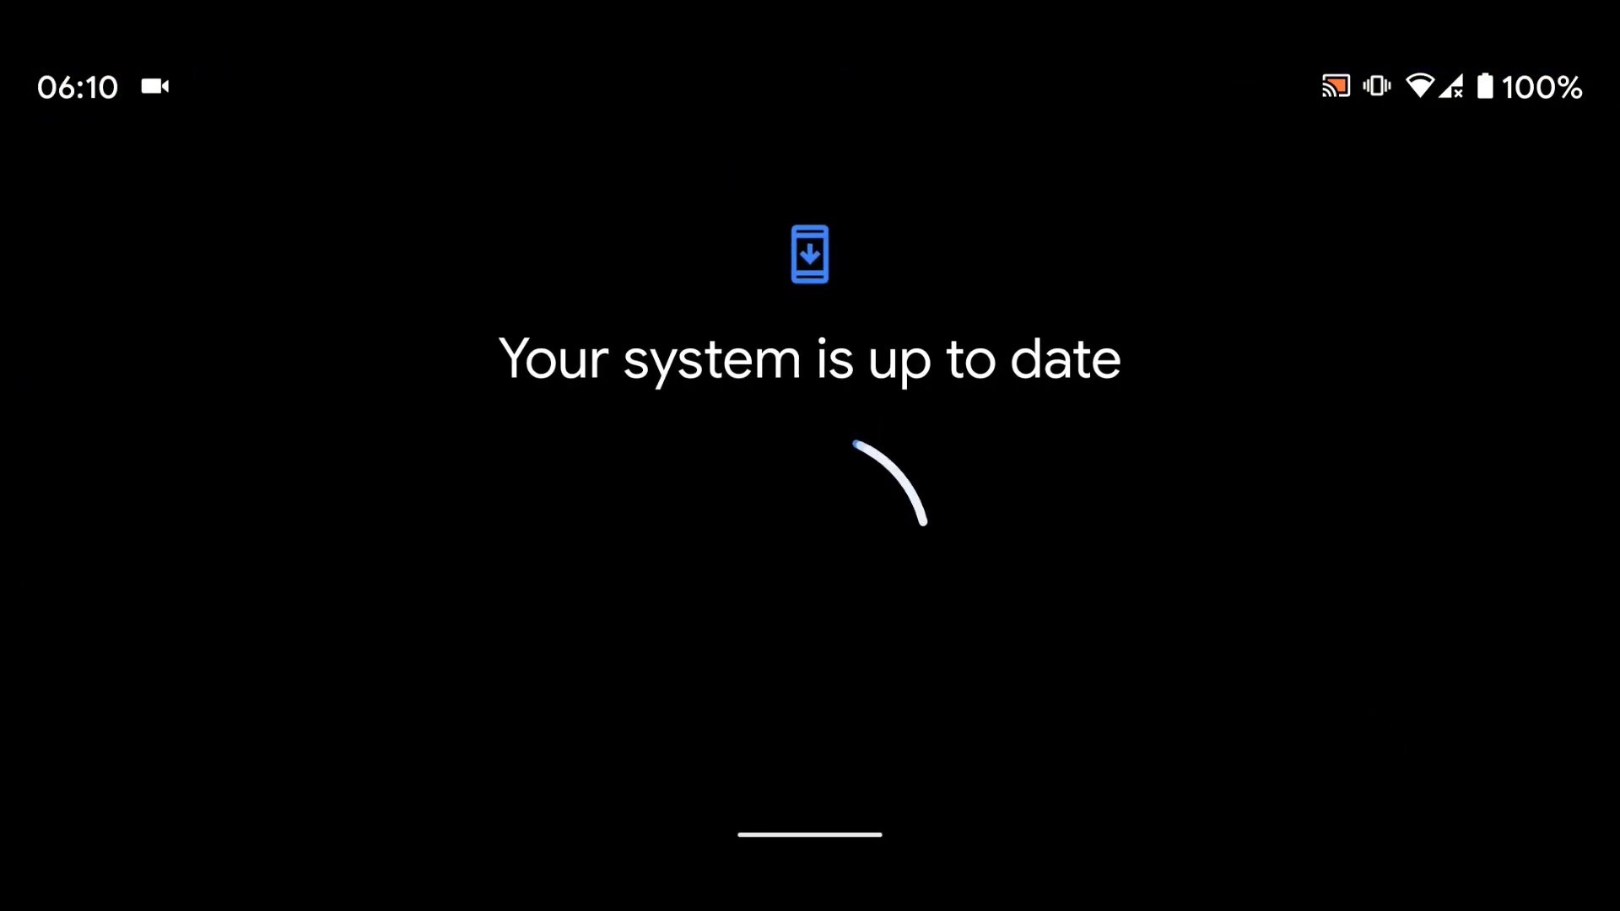